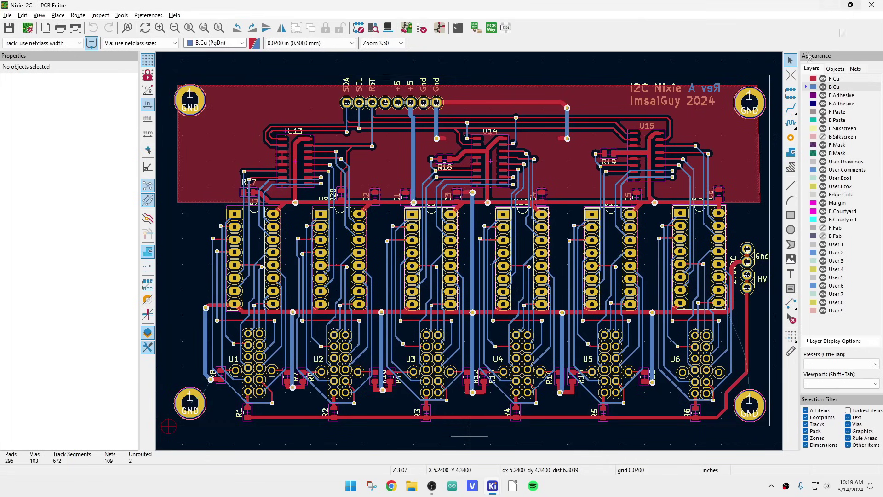
Close the PCB Editor window for the Nixie I2C board
left_click(871, 5)
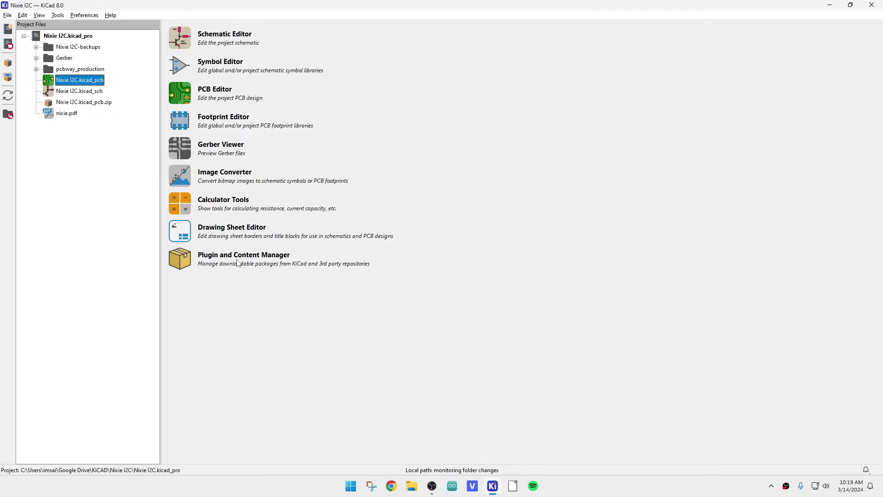
Install the Freerouting plugin via the Plugin and Content Manager, then select Nixie I2C.kicad_pcb
left_click(183, 261)
left_click(284, 177)
type("fr")
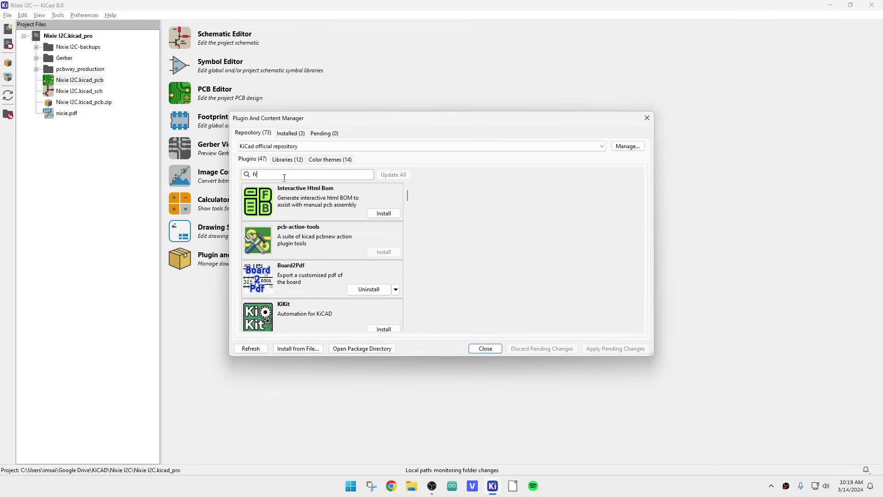
type("ee")
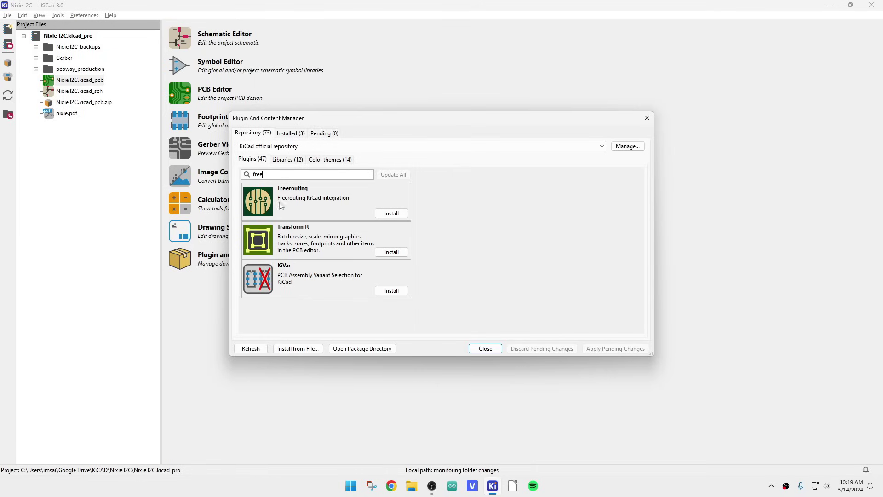
left_click(391, 214)
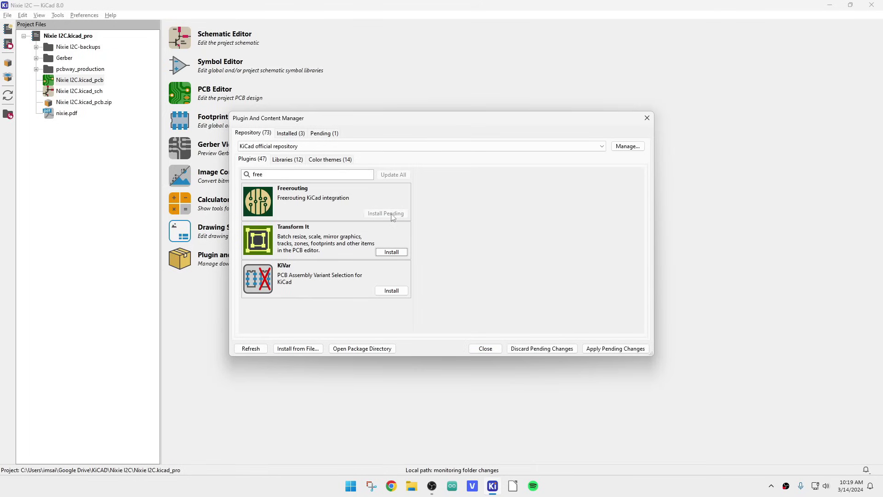
left_click(616, 348)
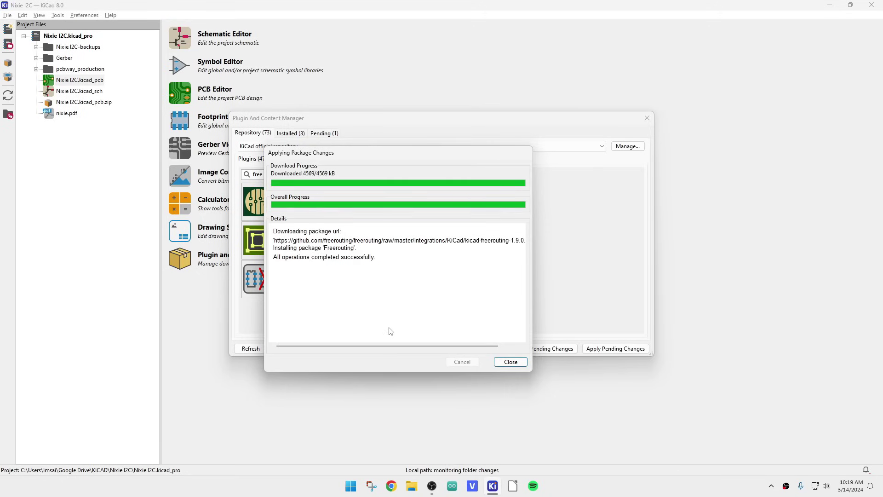
left_click(511, 362)
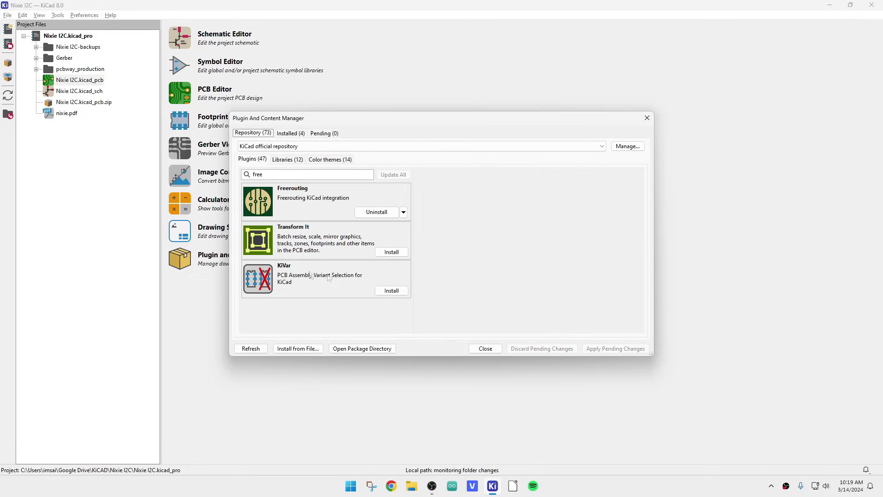
left_click(647, 117)
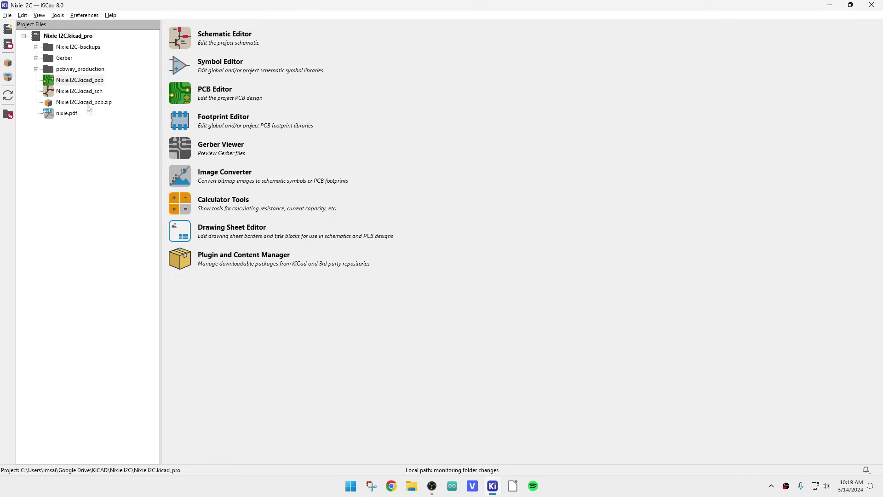
left_click(68, 81)
Open Nixie I2C.kicad_pcb and limit the Selection Filter to Tracks and Vias only
double_click(67, 81)
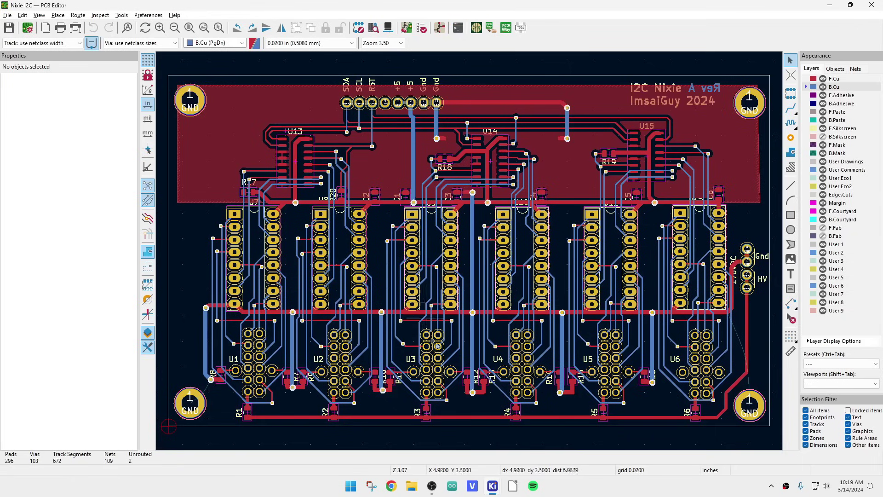
left_click(806, 411)
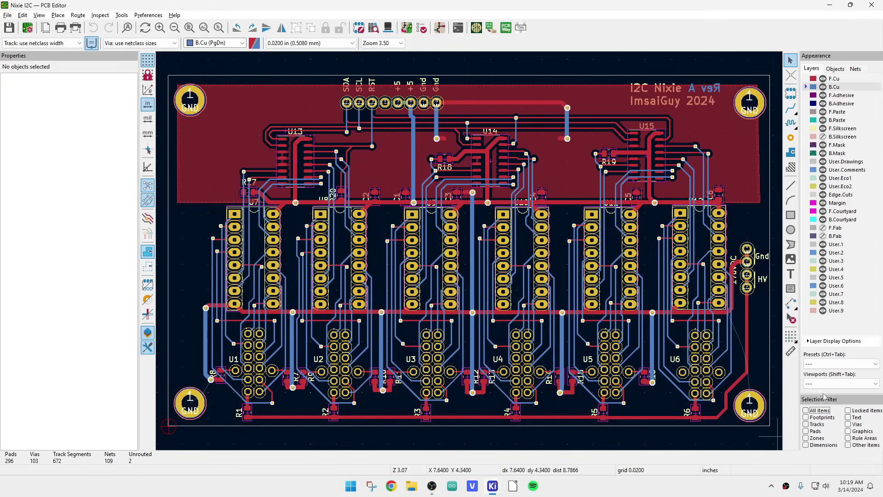
left_click(811, 425)
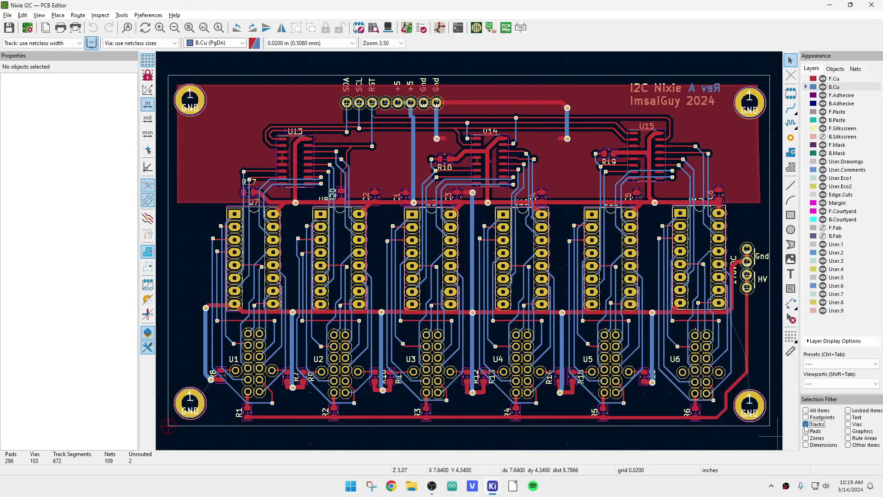
left_click(848, 424)
Delete every track and via on the board and refill the zones
left_click_drag(168, 64, 774, 436)
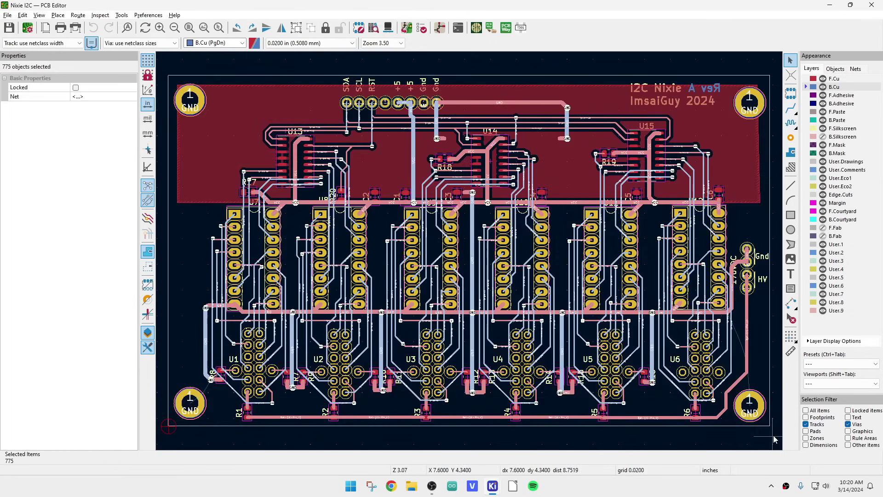
key("Delete")
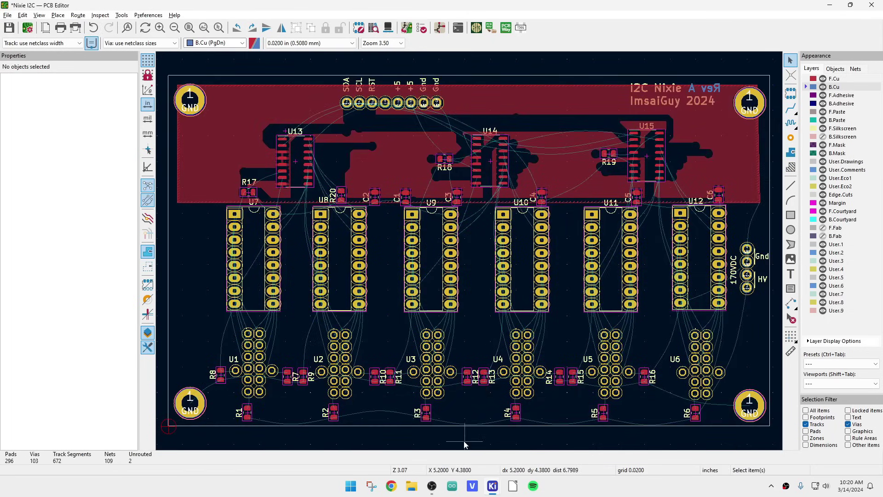
key("b")
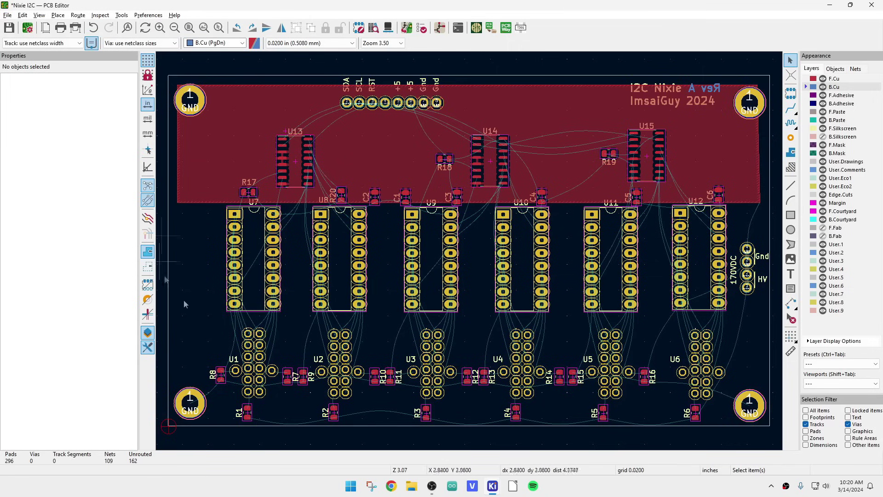
Send the board to Freerouting, install the required Java, and start with default settings
left_click(477, 28)
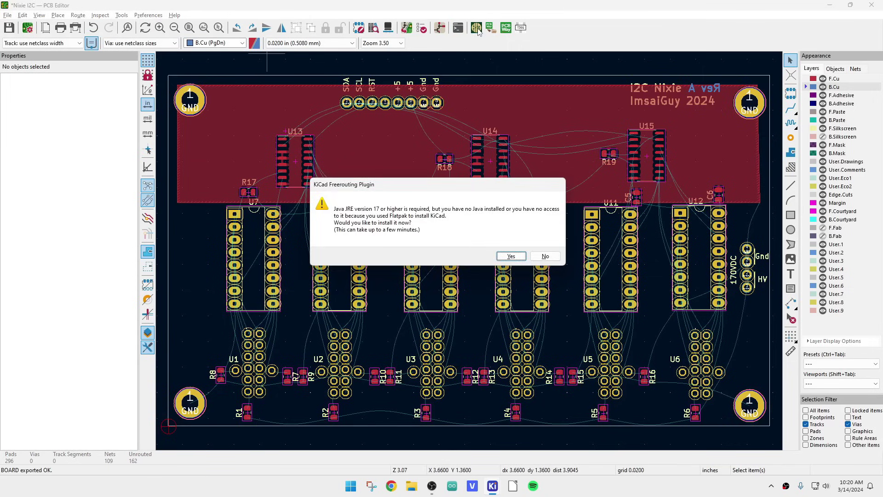
left_click(511, 256)
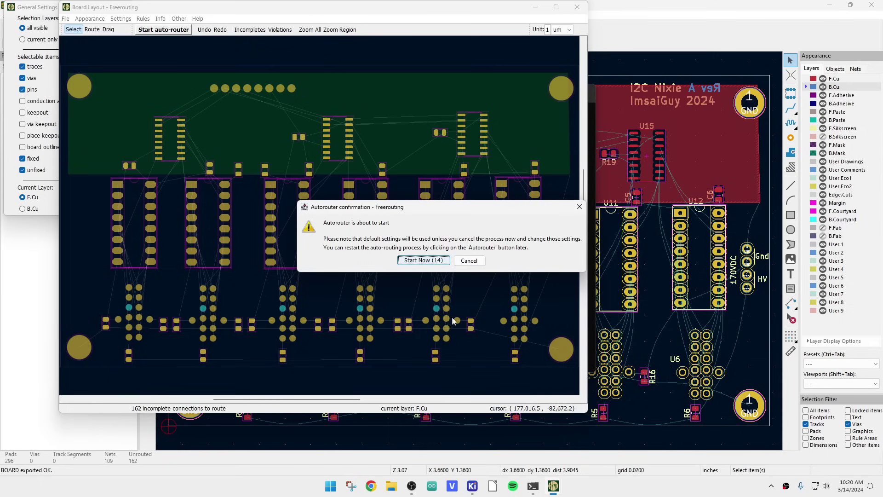
left_click(424, 260)
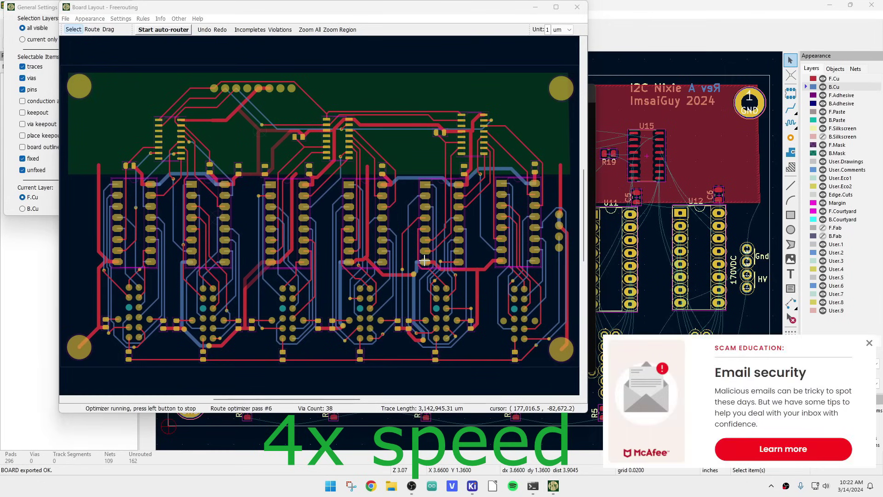
Dismiss the unrelated pop-up notification while Freerouting routes and imports the session
left_click(872, 342)
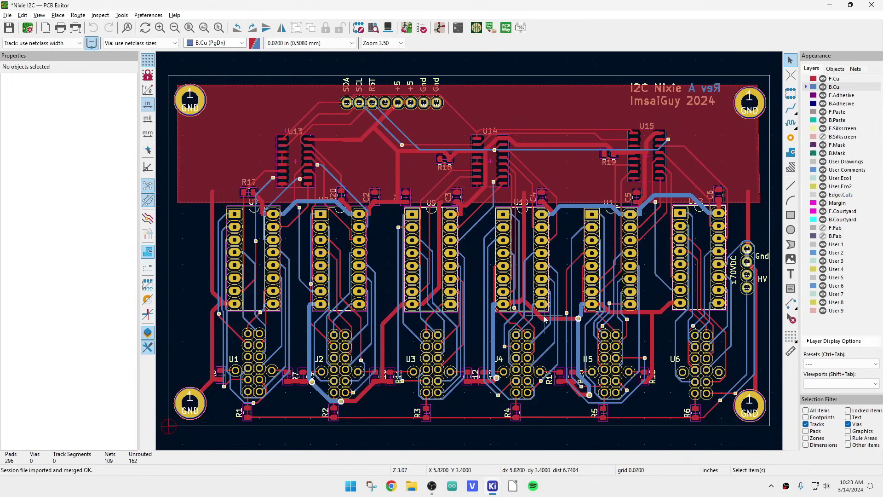
Refill all copper zones around the newly imported Freerouting tracks
key("b")
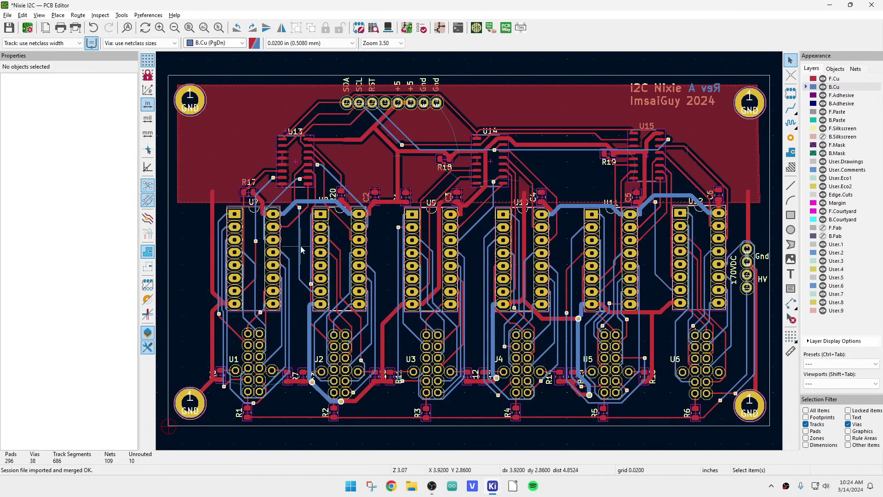
scroll(340, 193, "up", 4)
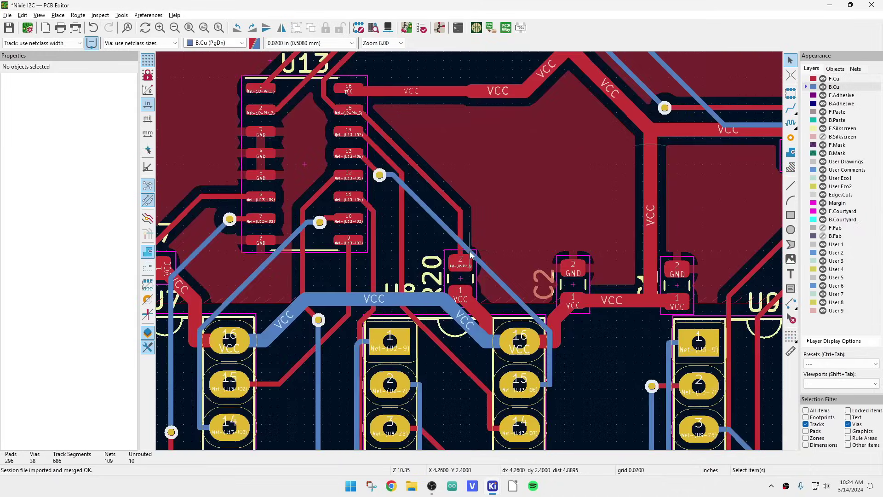
scroll(470, 255, "down", 2)
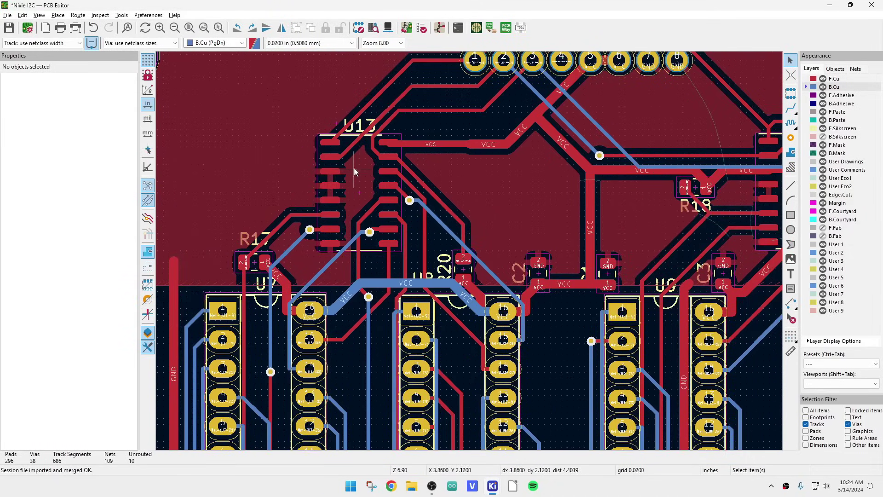
scroll(325, 202, "down", 2)
scroll(471, 255, "up", 2)
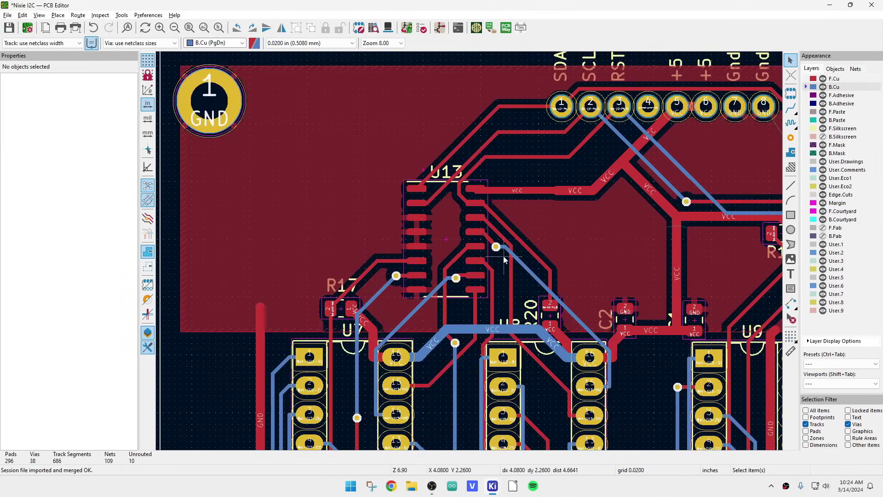
scroll(470, 251, "down", 3)
scroll(470, 250, "up", 5)
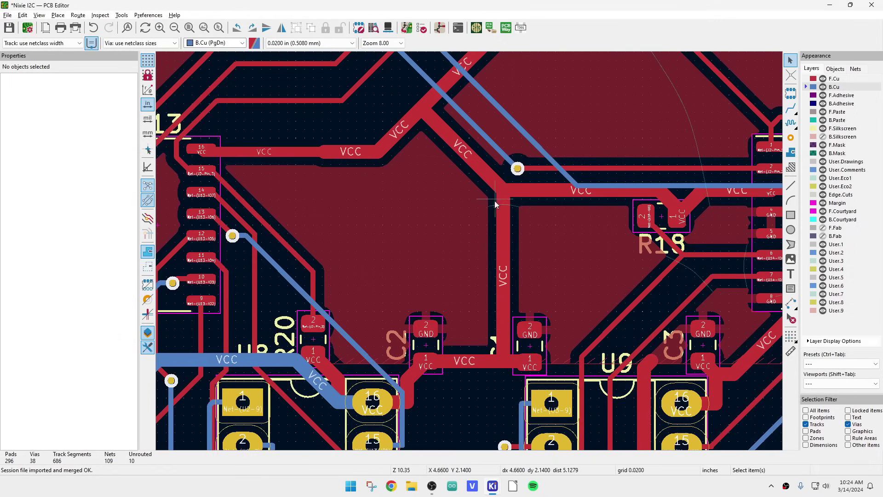
scroll(510, 208, "up", 3)
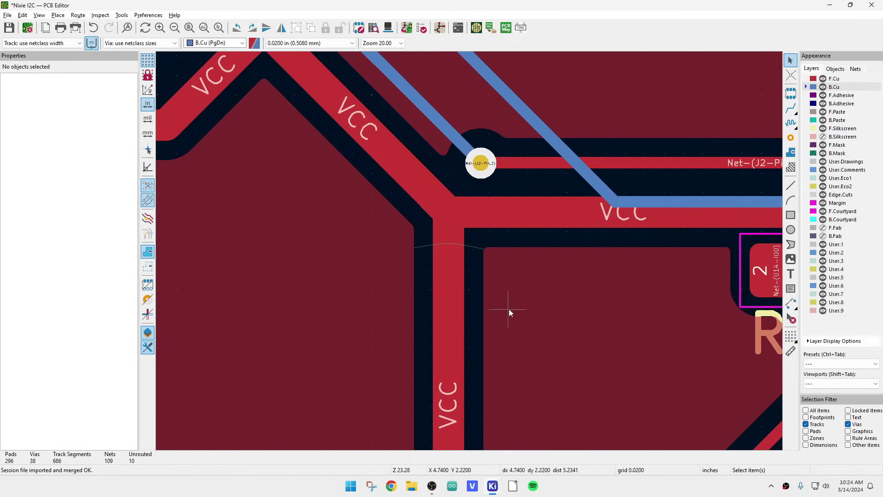
scroll(509, 309, "down", 3)
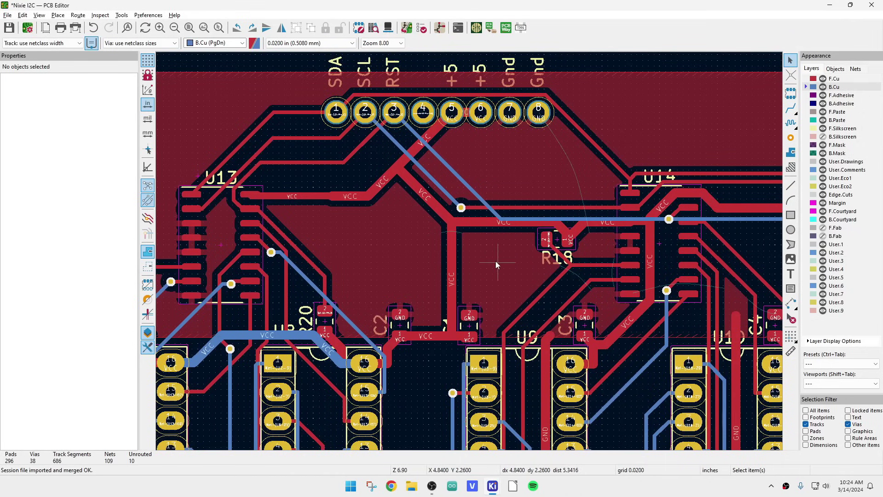
scroll(495, 261, "up", 2)
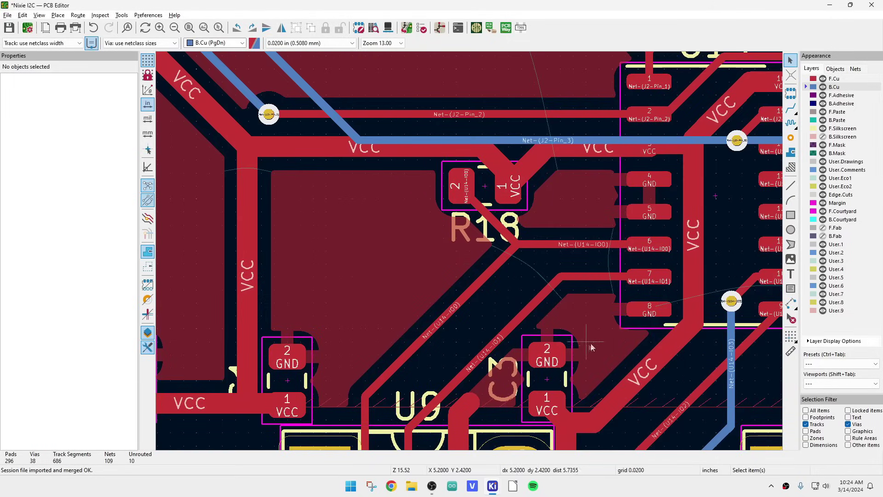
scroll(469, 250, "down", 2)
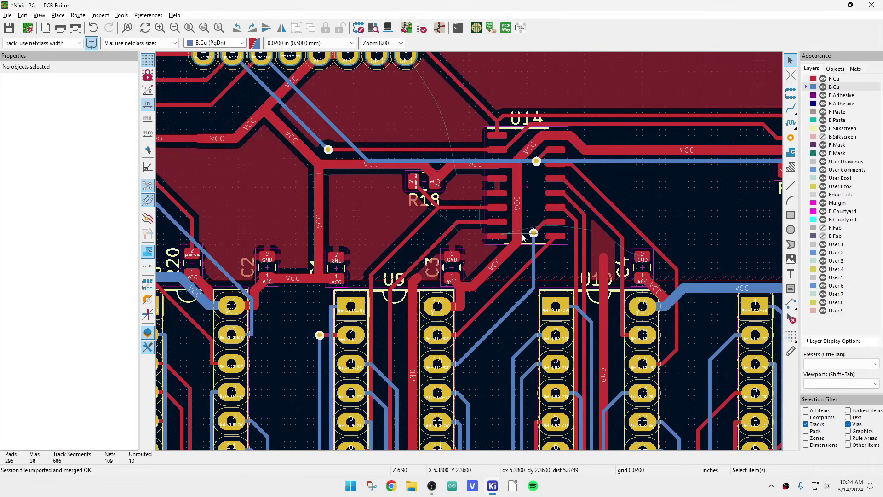
scroll(523, 237, "up", 2)
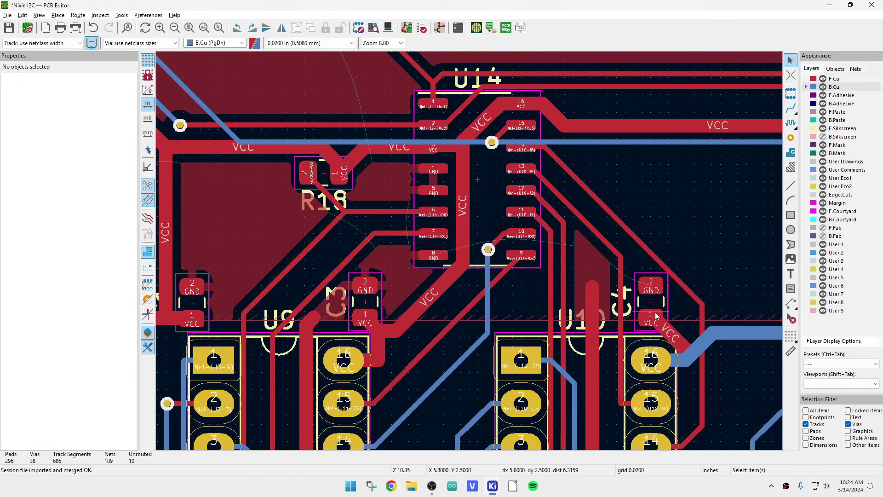
scroll(657, 316, "up", 2)
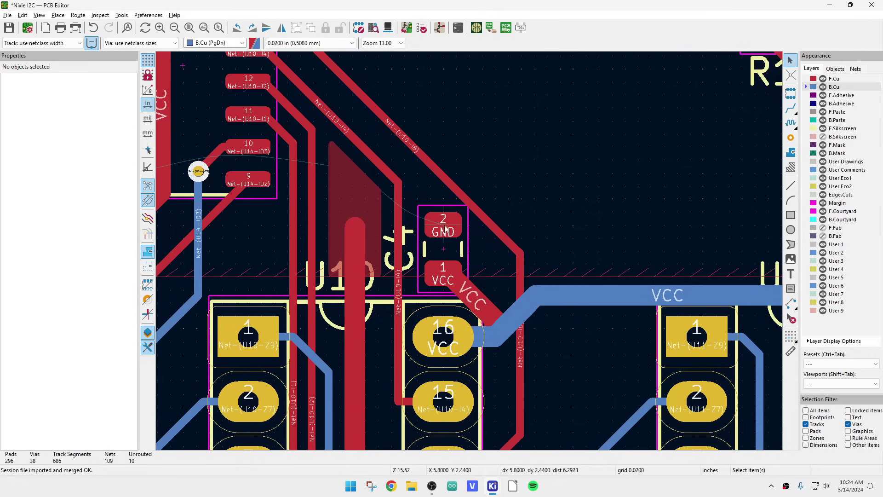
scroll(434, 217, "up", 2)
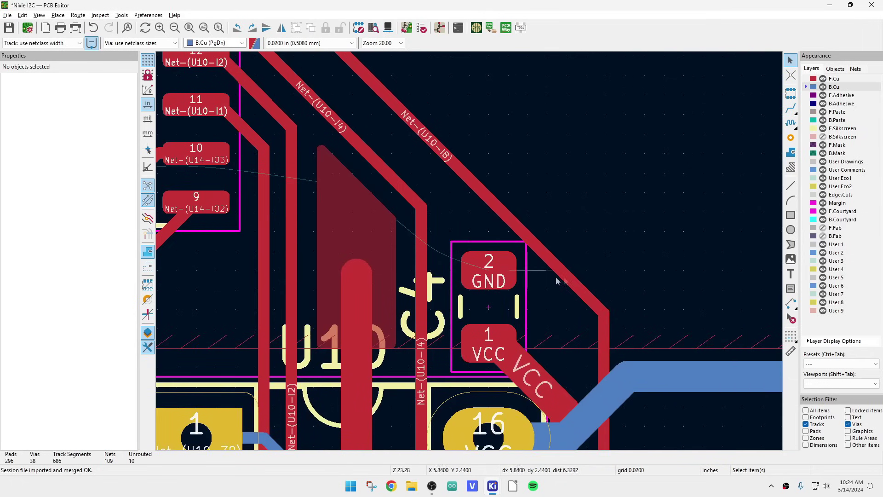
scroll(470, 254, "down", 3)
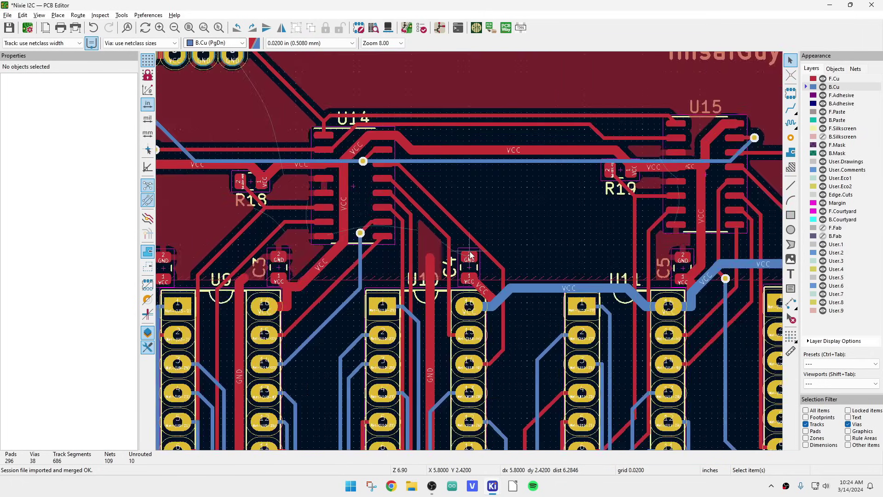
scroll(470, 255, "down", 3)
scroll(601, 253, "up", 4)
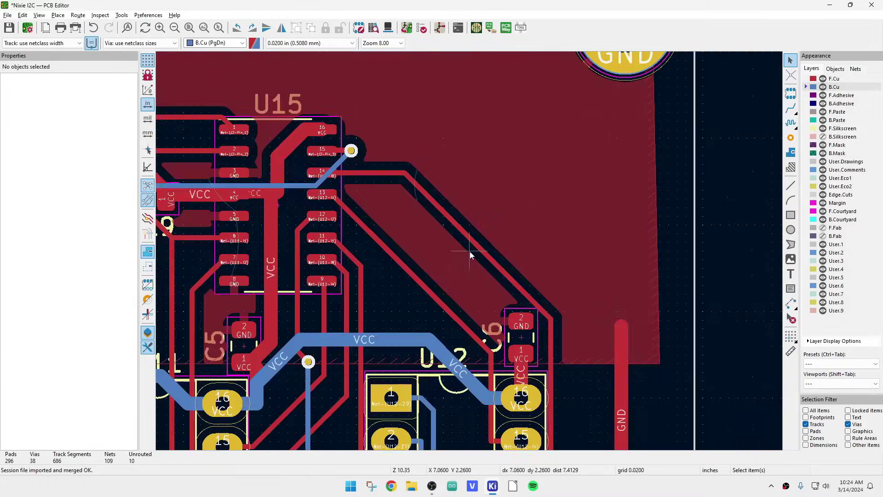
scroll(471, 255, "up", 2)
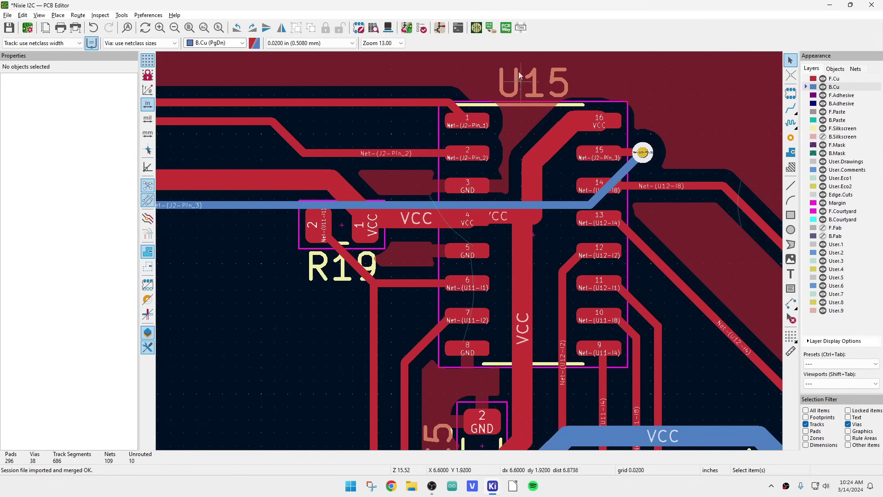
scroll(471, 385, "down", 2)
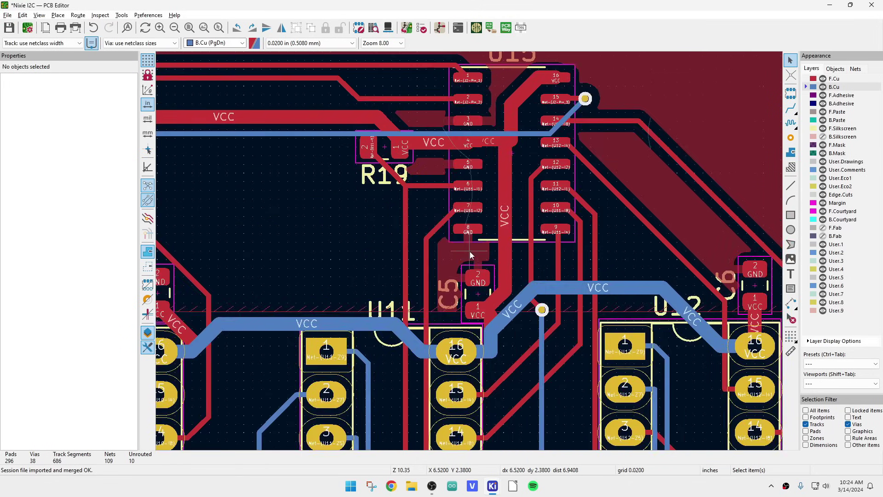
scroll(462, 248, "down", 3)
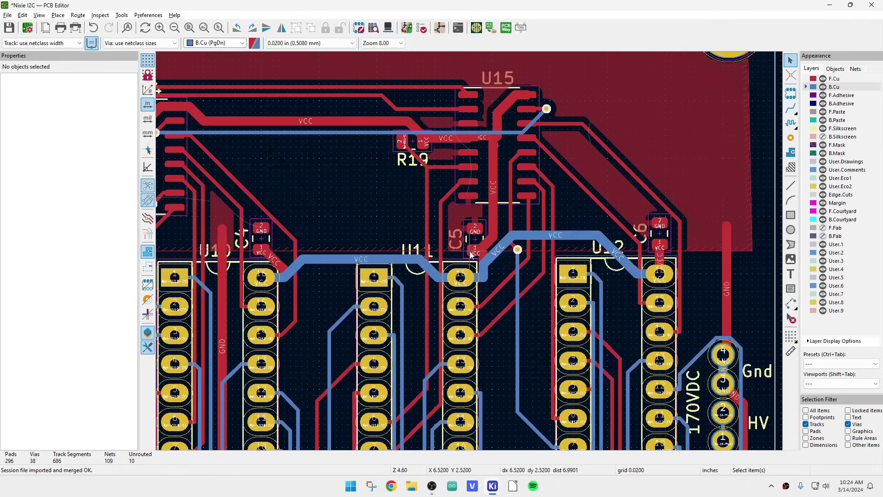
scroll(470, 255, "down", 1)
scroll(471, 255, "up", 1)
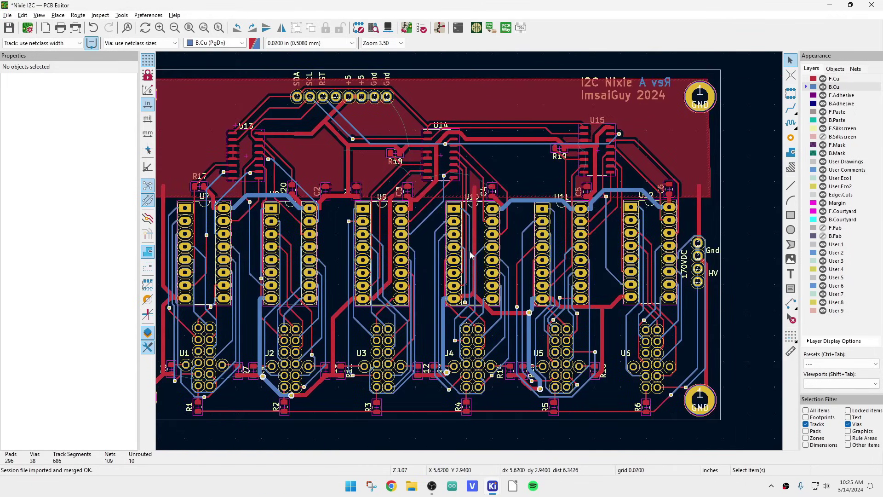
scroll(399, 261, "down", 2)
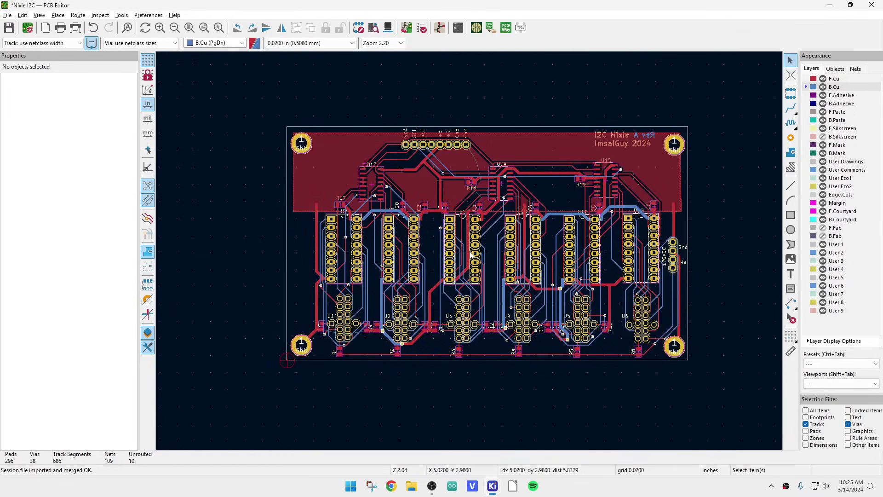
scroll(330, 306, "up", 4)
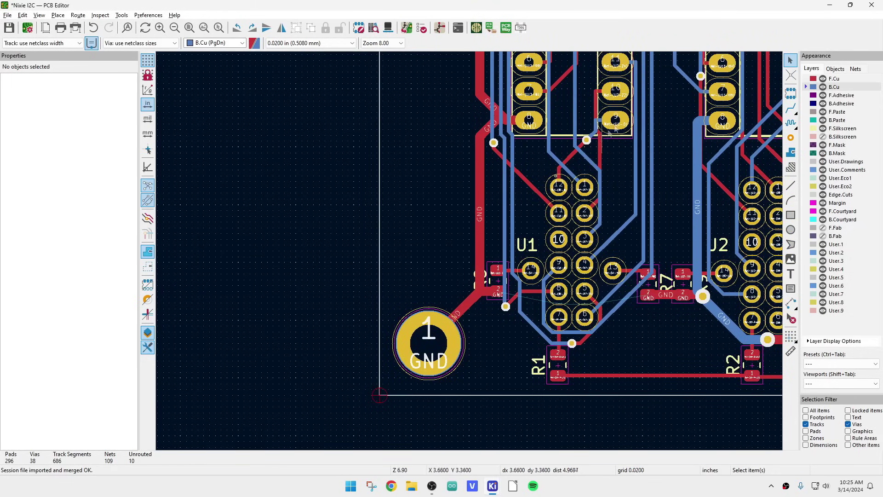
scroll(626, 100, "up", 2)
scroll(470, 255, "up", 2)
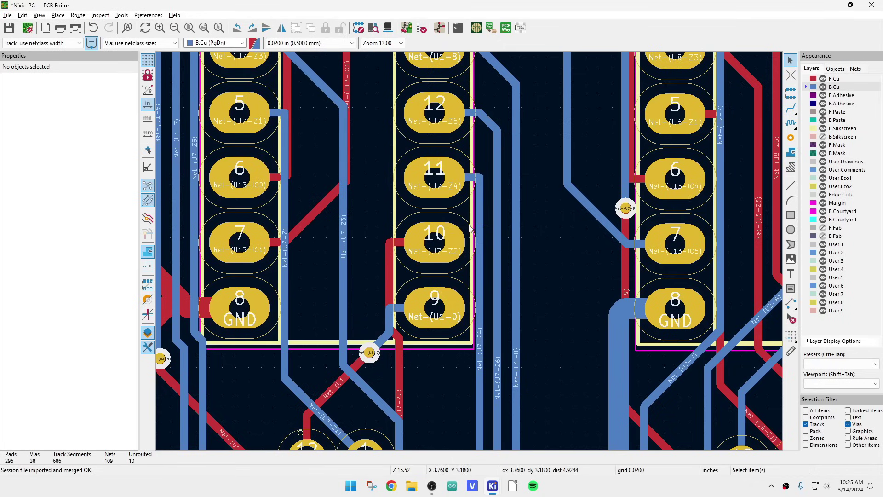
scroll(464, 237, "down", 3)
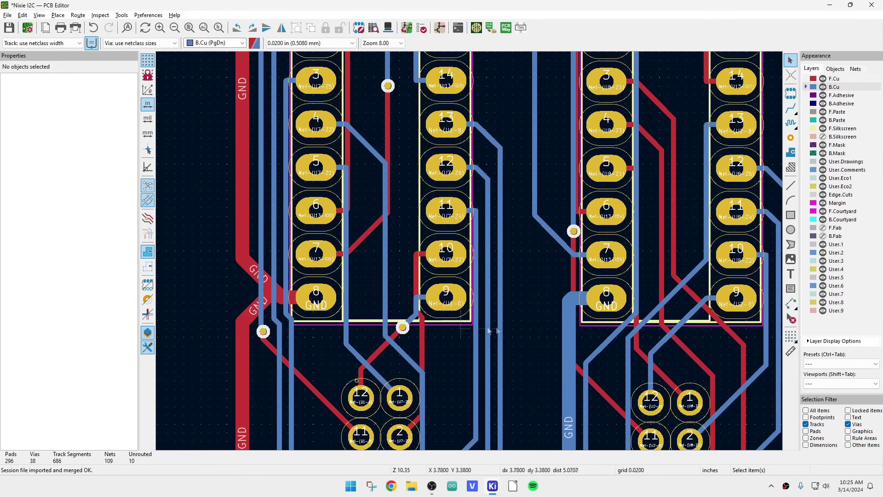
scroll(392, 317, "down", 2)
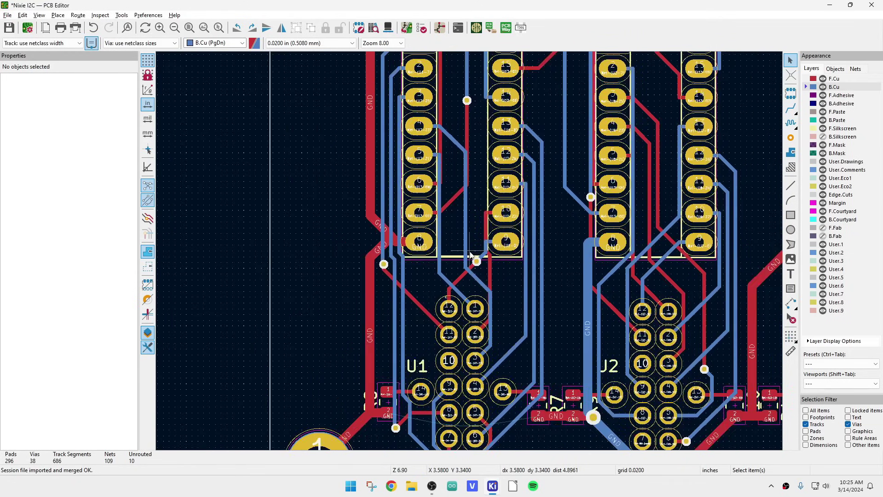
scroll(470, 255, "down", 2)
scroll(458, 256, "up", 2)
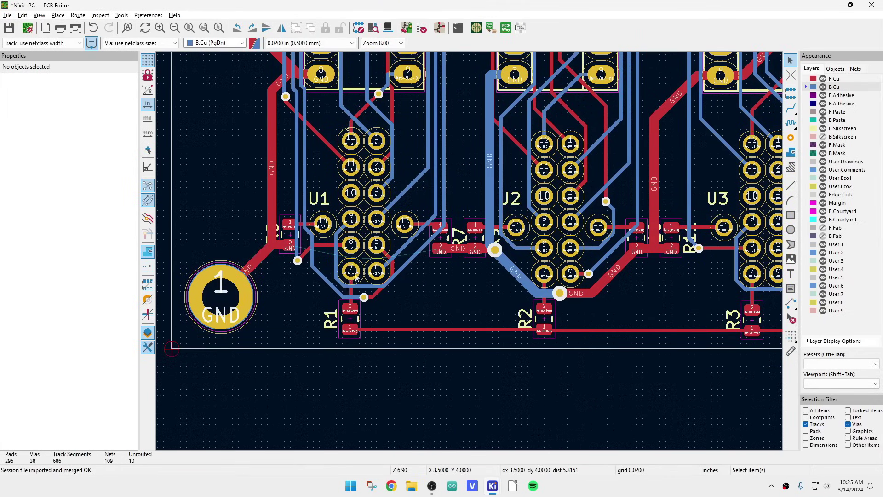
scroll(470, 253, "down", 5)
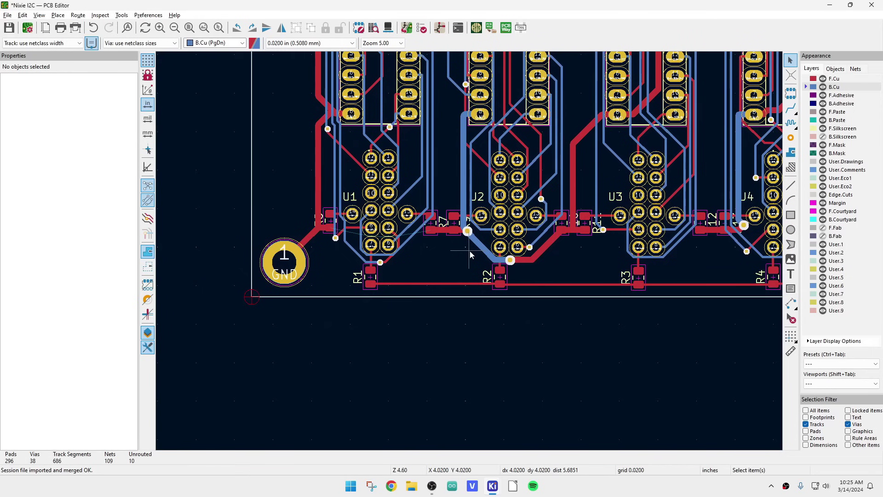
scroll(470, 255, "up", 4)
scroll(470, 254, "down", 1)
scroll(470, 252, "down", 4)
scroll(470, 253, "up", 3)
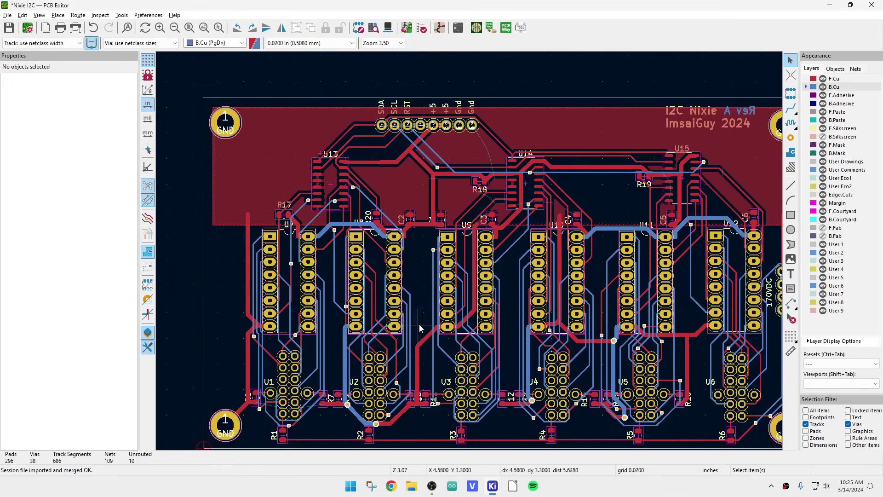
Delete the tracks and vias around U7, U8, U1 and U2, leaving ratsnest lines
middle_click_drag(418, 332, 470, 255)
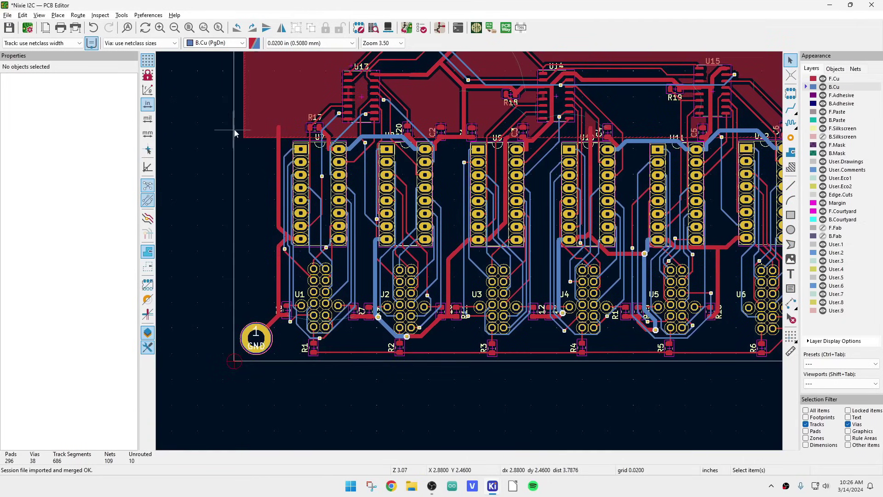
left_click_drag(206, 117, 464, 399)
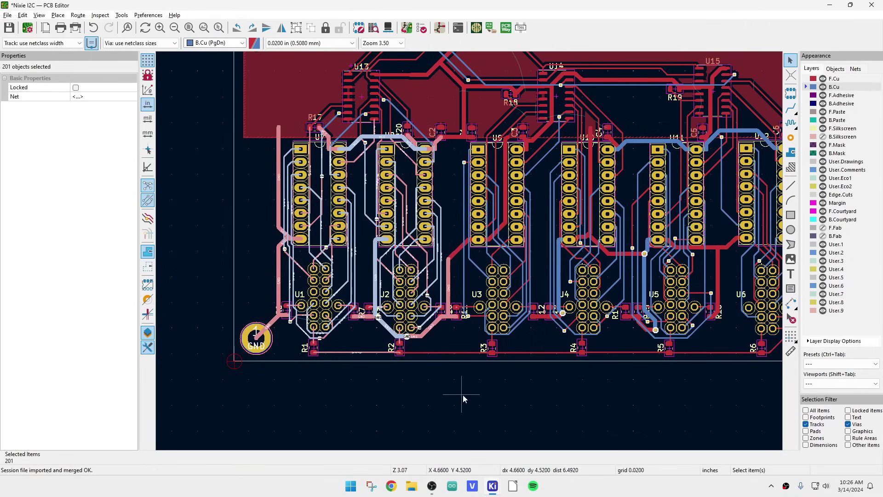
key("Delete")
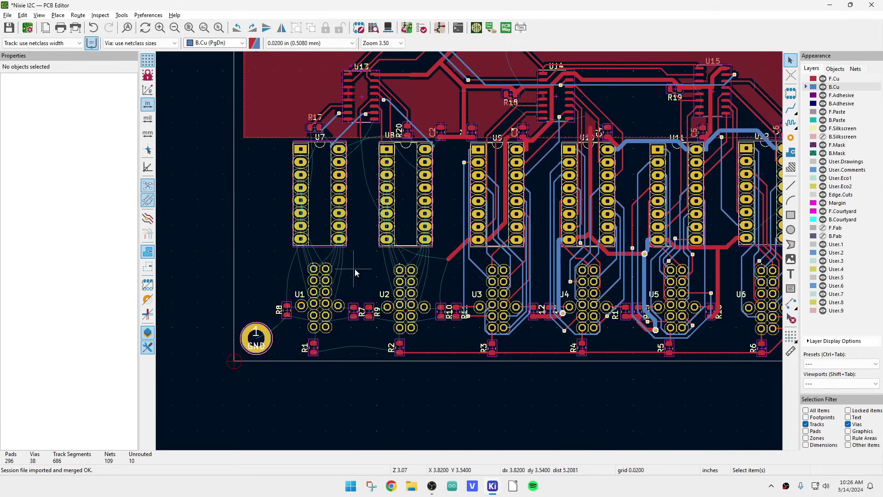
left_click_drag(355, 257, 263, 250)
mouse_move(286, 254)
left_mouse_down()
mouse_move(351, 256)
mouse_move(279, 257)
left_mouse_up()
scroll(383, 274, "down", 5)
scroll(470, 255, "up", 5)
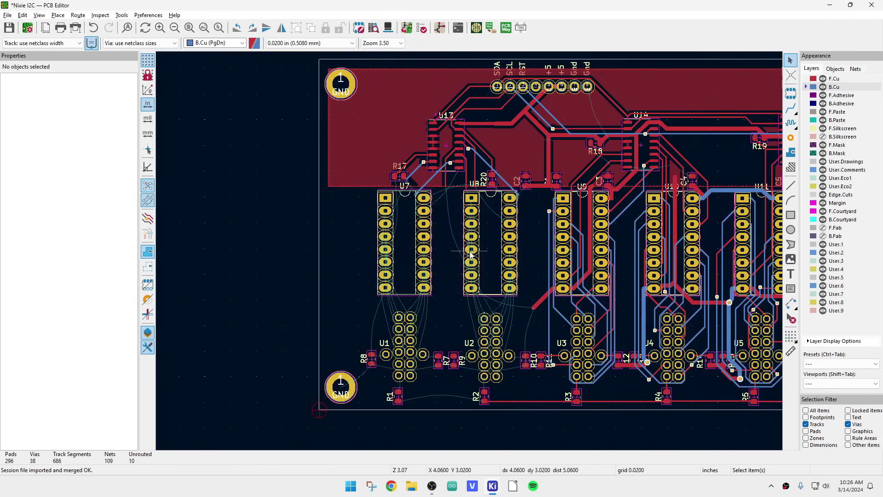
scroll(470, 255, "down", 2)
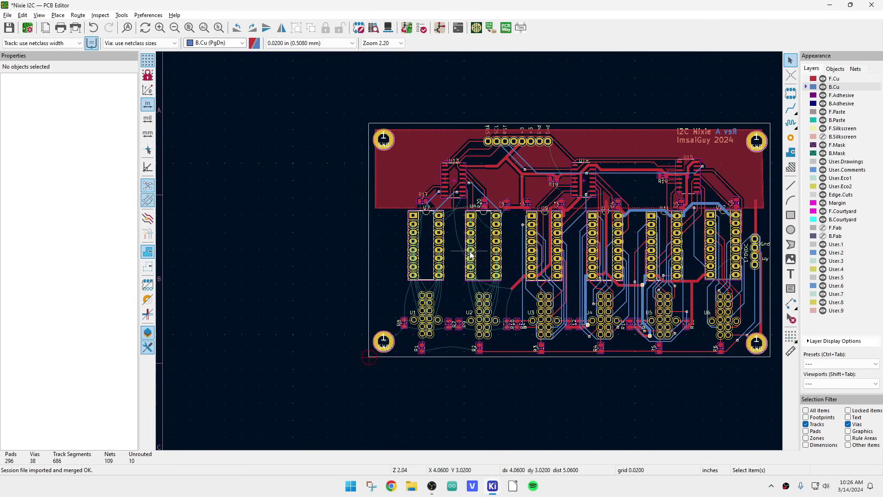
scroll(470, 254, "up", 2)
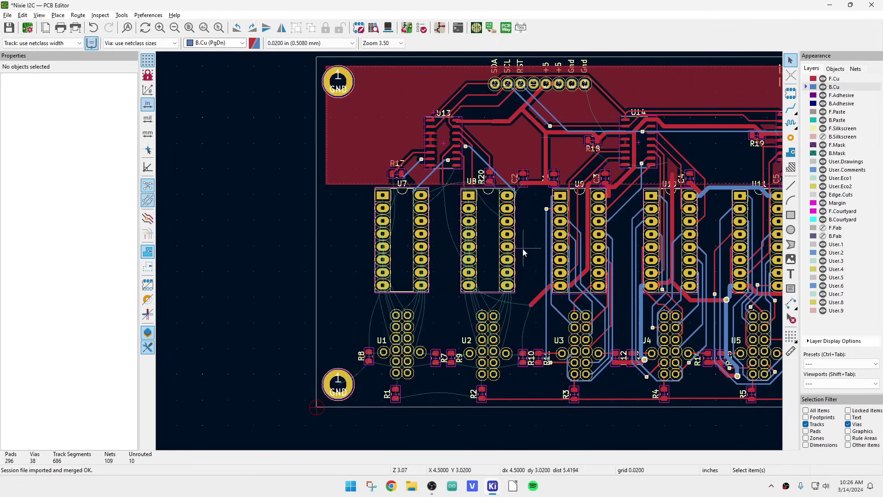
scroll(470, 251, "down", 2)
scroll(677, 239, "up", 2)
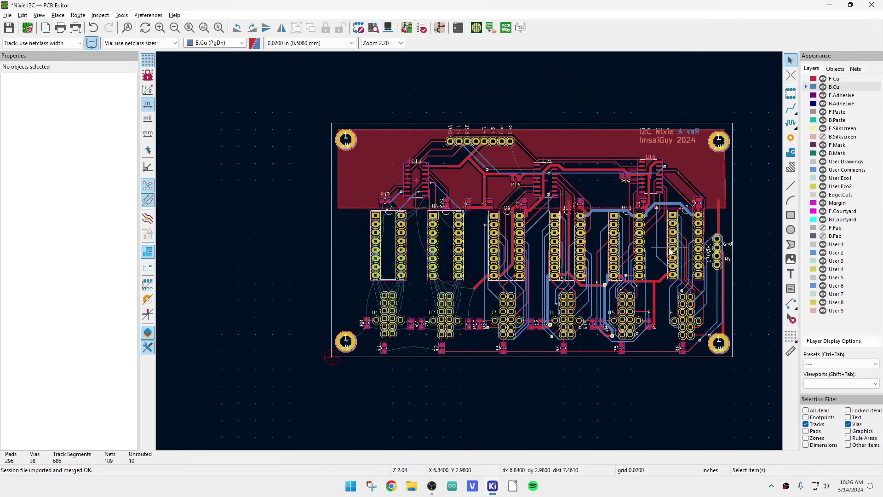
scroll(313, 266, "down", 2)
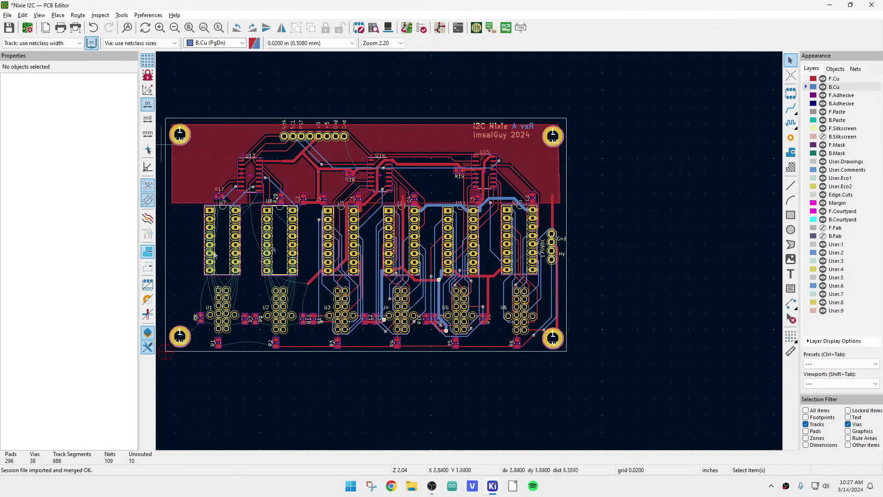
scroll(423, 237, "down", 1)
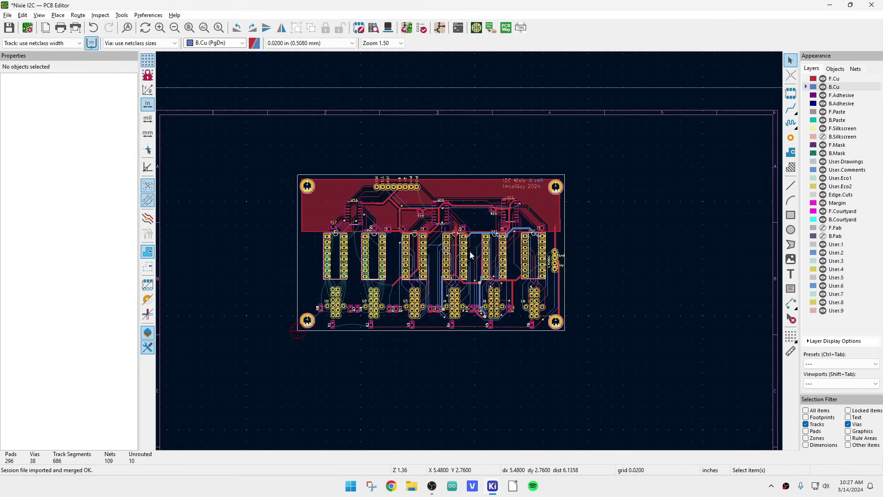
scroll(470, 250, "up", 1)
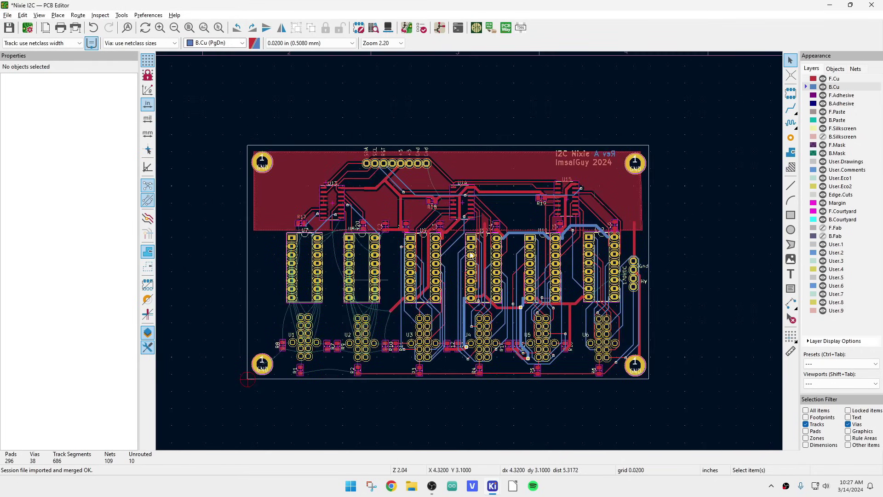
scroll(395, 166, "up", 2)
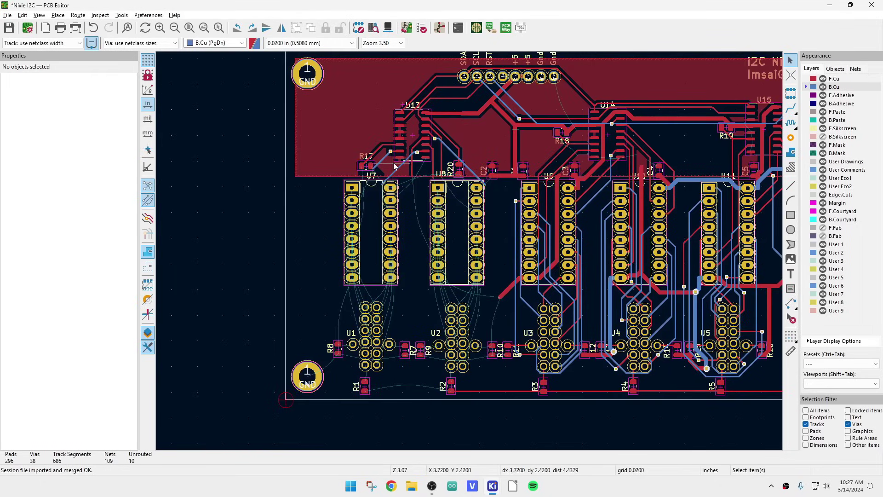
scroll(394, 167, "down", 4)
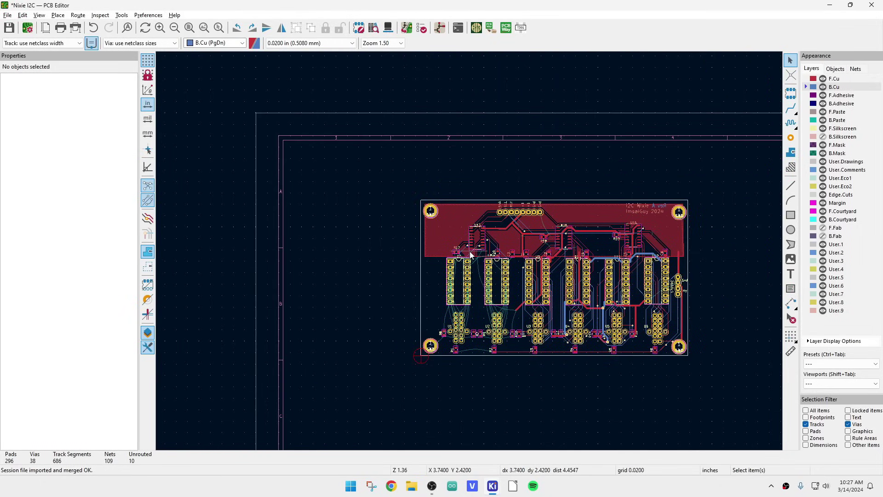
scroll(470, 254, "down", 1)
scroll(470, 254, "up", 3)
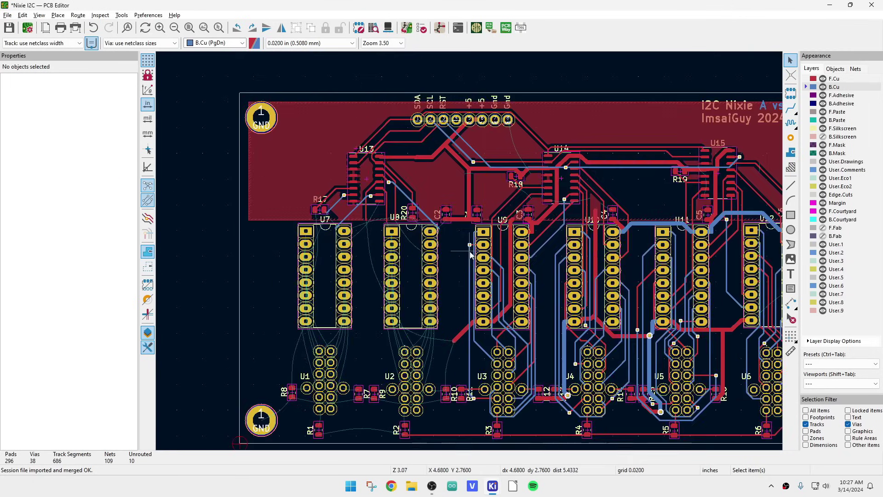
scroll(470, 254, "down", 2)
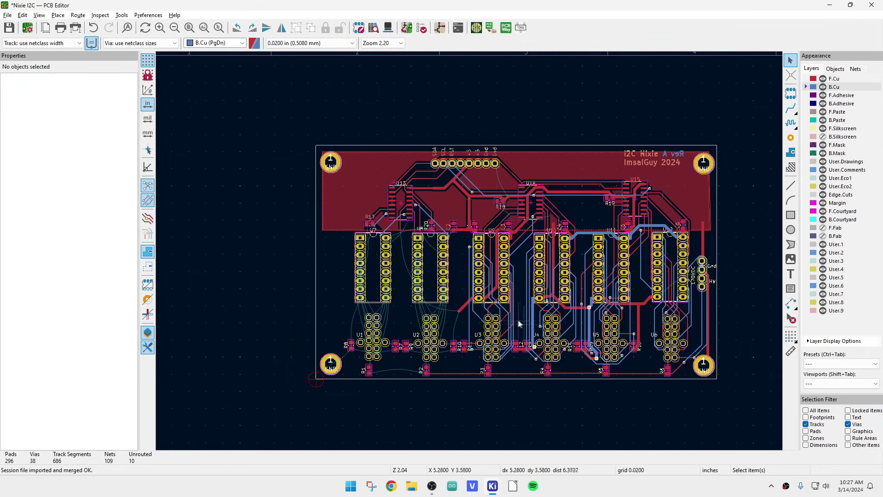
scroll(501, 309, "up", 4)
scroll(470, 255, "down", 4)
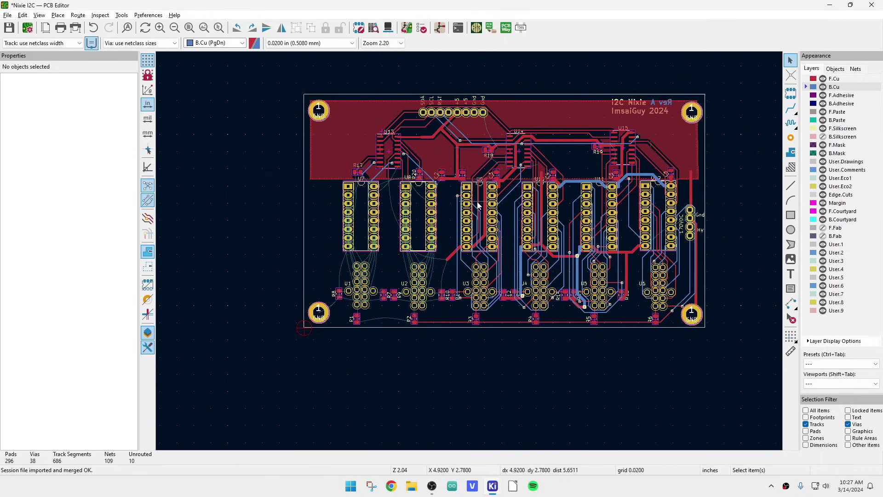
scroll(481, 204, "up", 2)
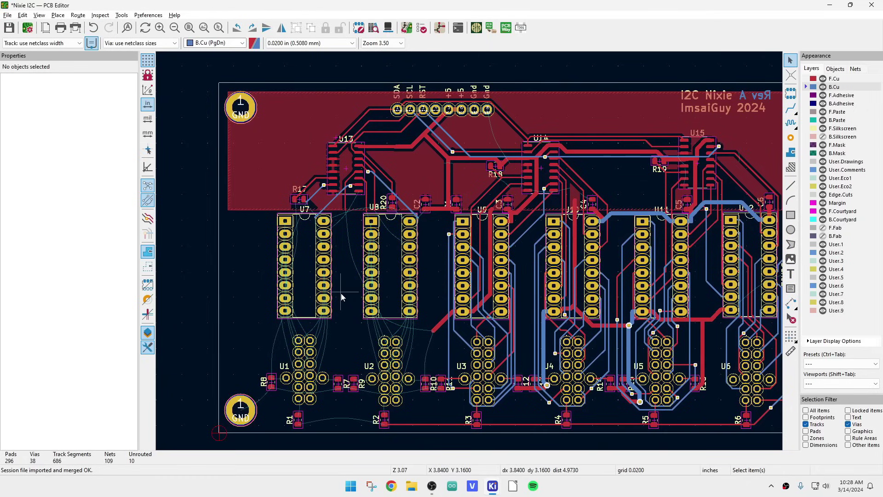
scroll(341, 293, "down", 2)
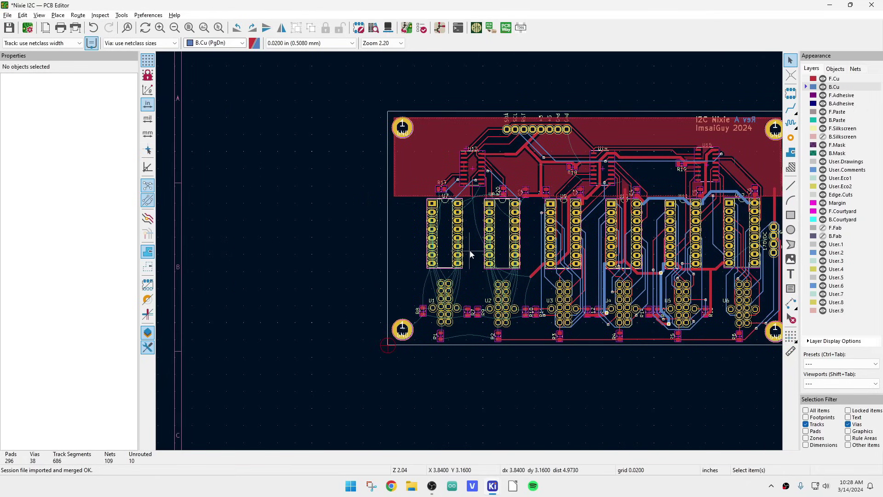
scroll(471, 247, "down", 2)
scroll(470, 251, "up", 2)
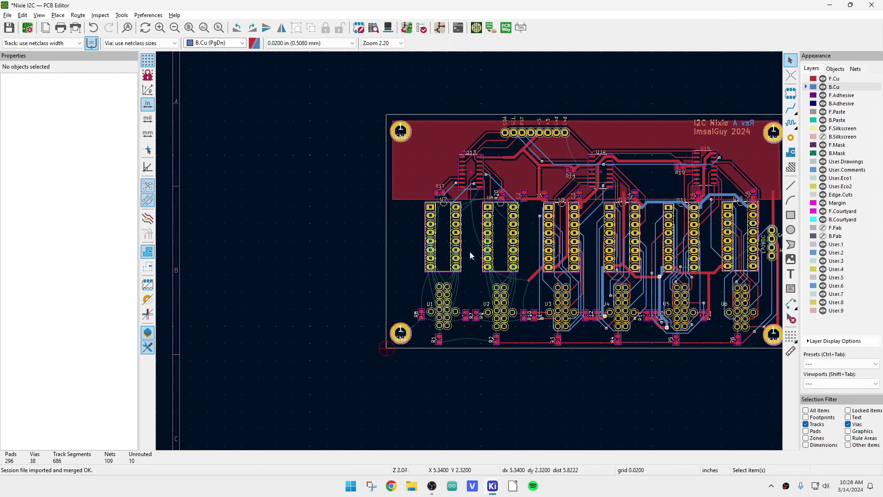
scroll(470, 251, "up", 3)
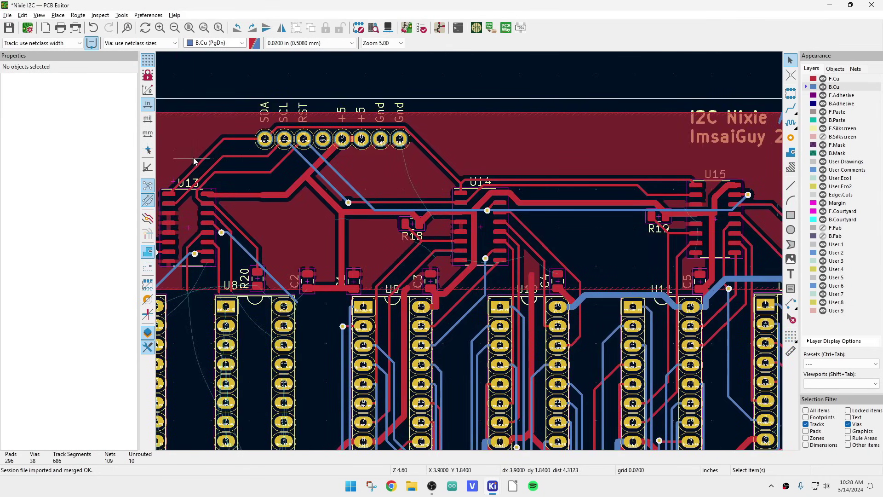
scroll(399, 136, "up", 4)
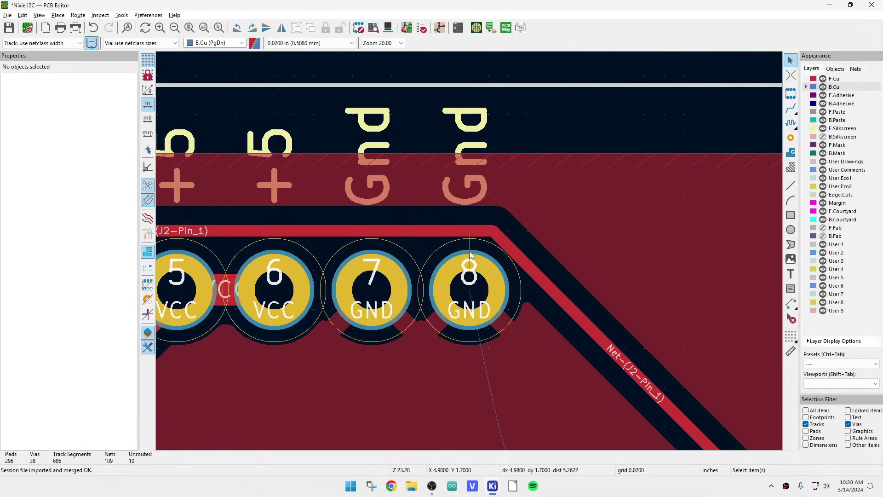